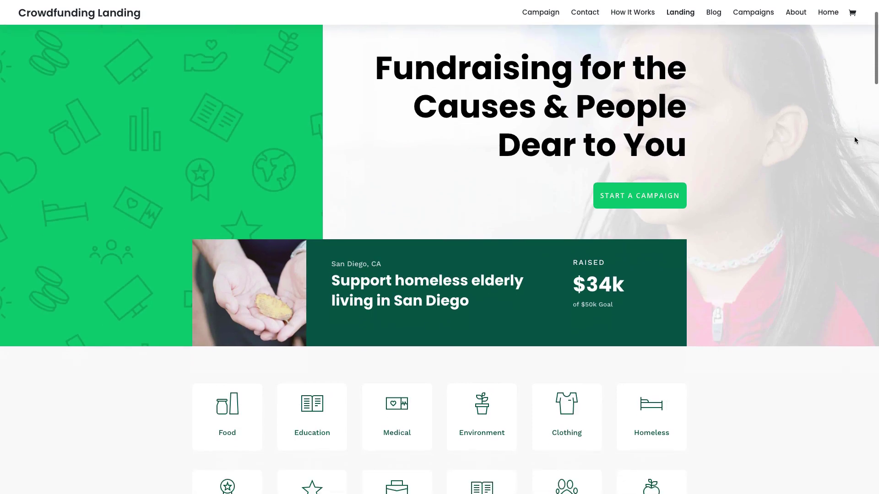
- Scroll through the Landing, How It Works and Campaigns demo pages and a single campaign page
scroll(854, 136, "down", 8)
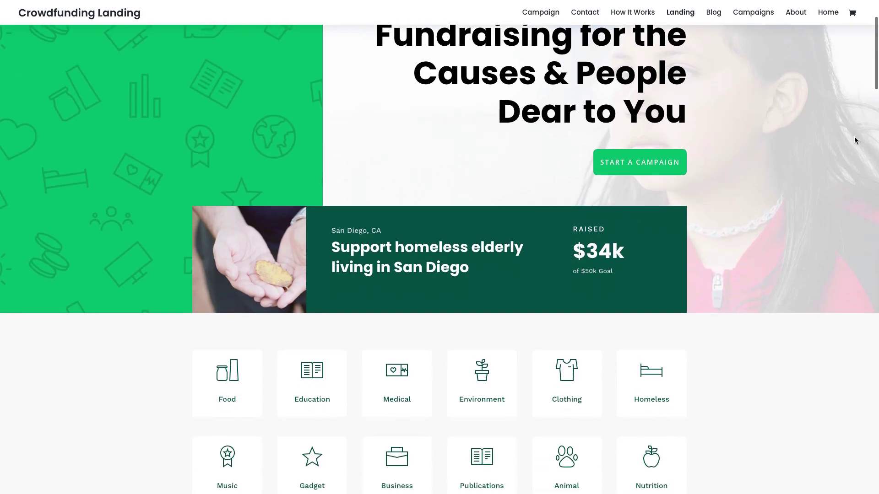
scroll(854, 136, "down", 9)
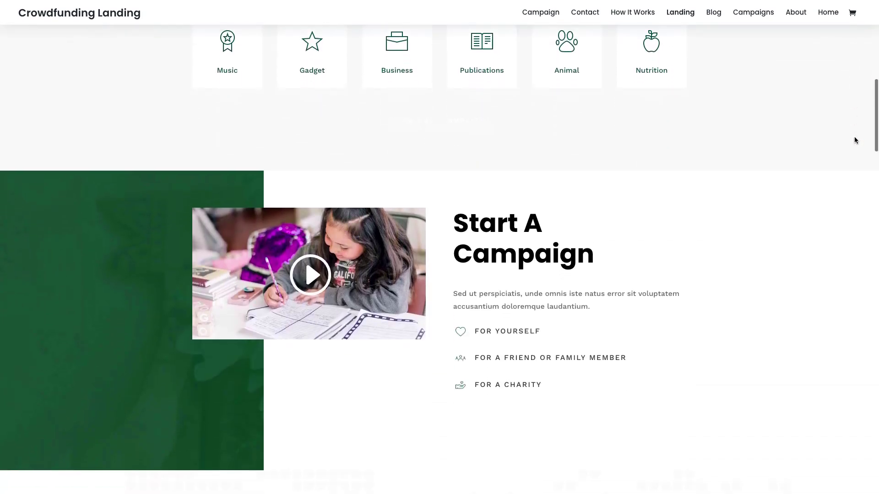
scroll(854, 137, "down", 11)
scroll(854, 137, "down", 10)
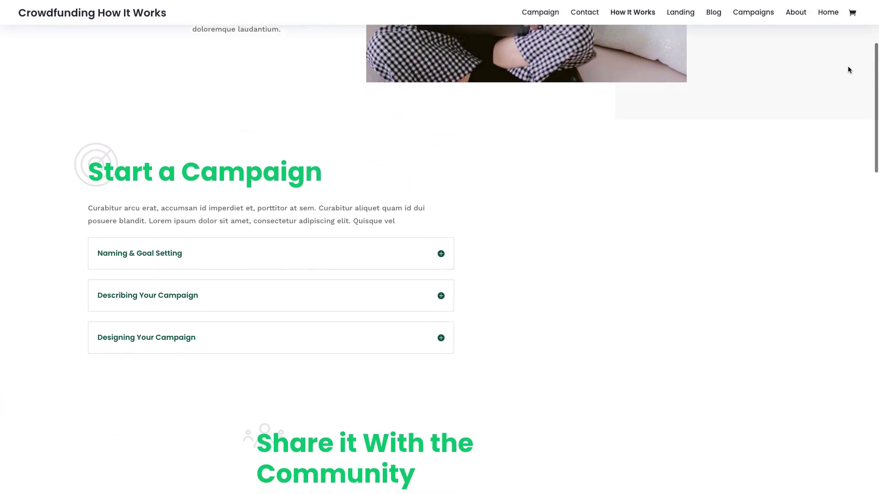
scroll(848, 68, "down", 7)
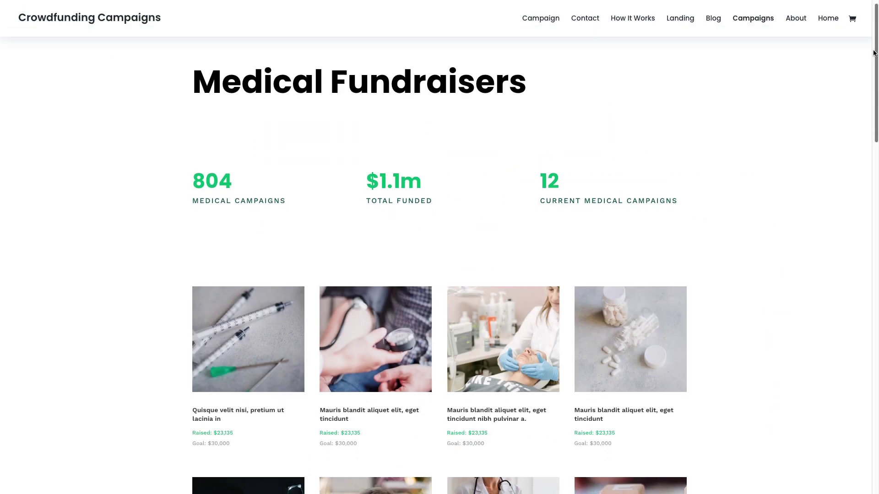
scroll(873, 53, "down", 5)
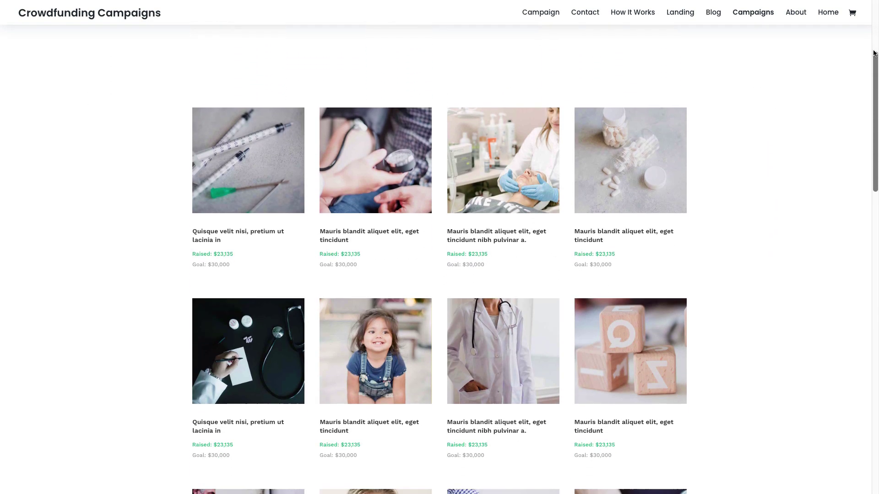
scroll(873, 53, "down", 4)
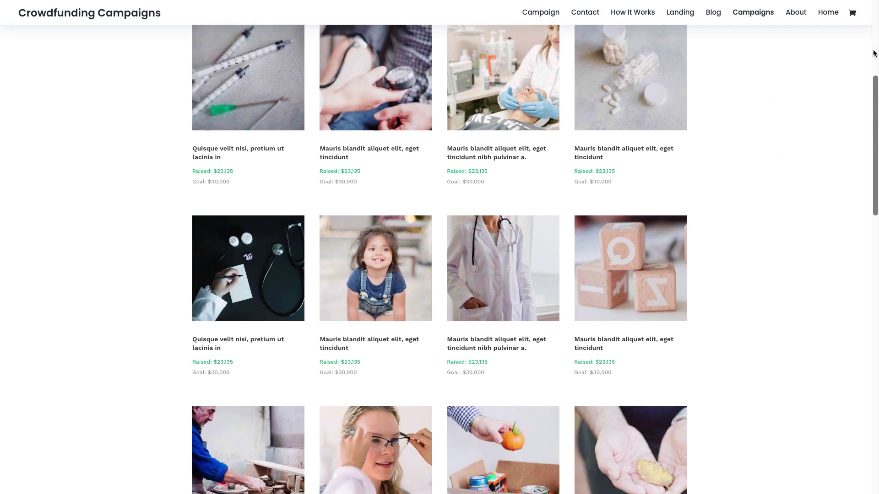
scroll(873, 53, "down", 4)
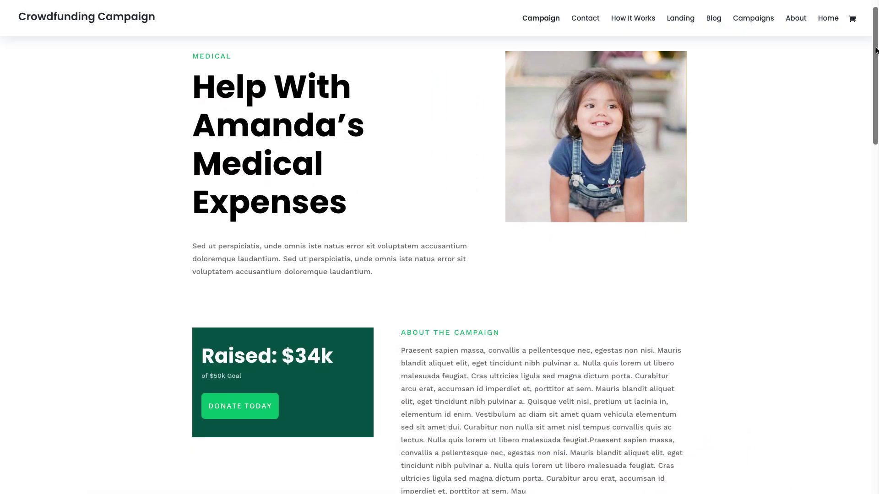
scroll(875, 51, "down", 8)
scroll(875, 50, "down", 7)
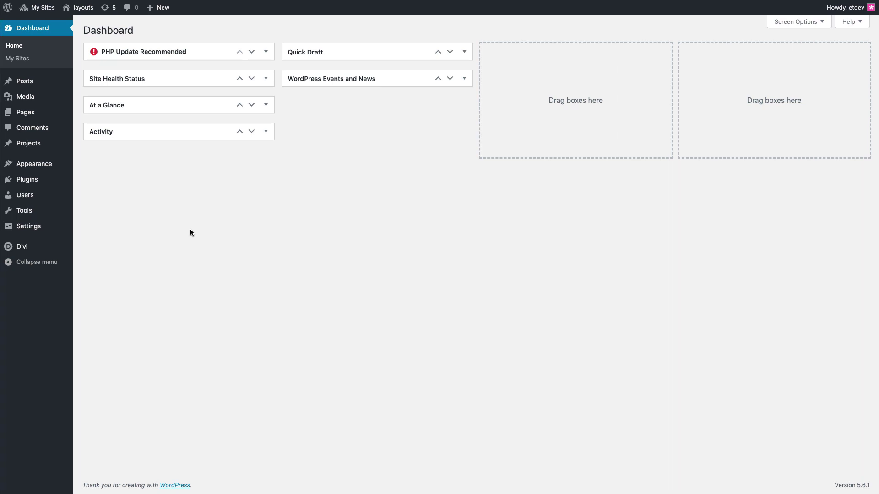
- Enter the account username and API key under Divi Theme Options Updates, then save
mouse_move(22, 249)
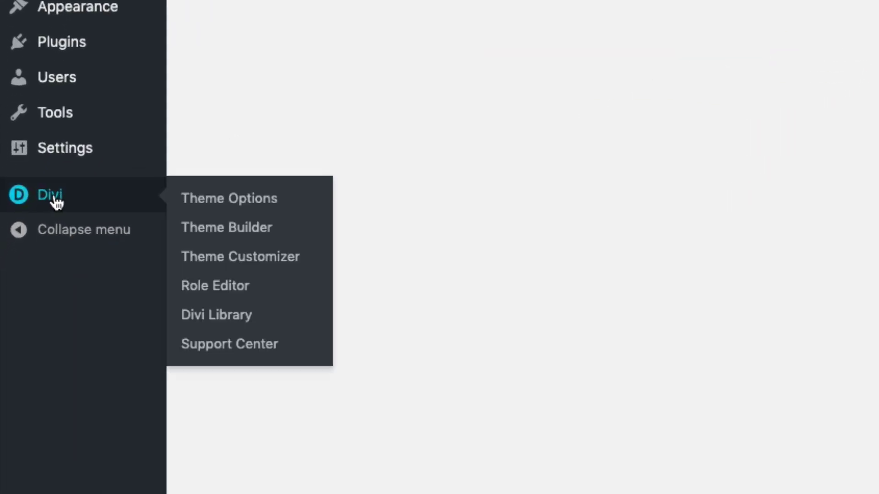
left_click(231, 207)
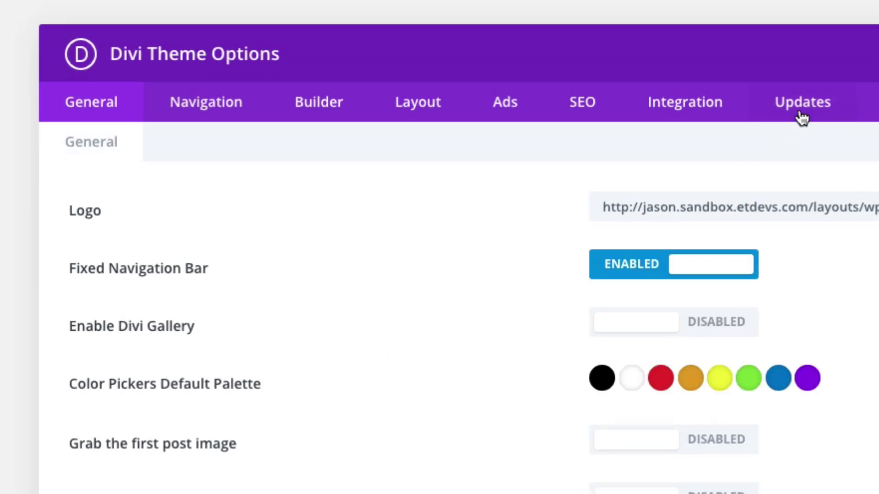
left_click(800, 114)
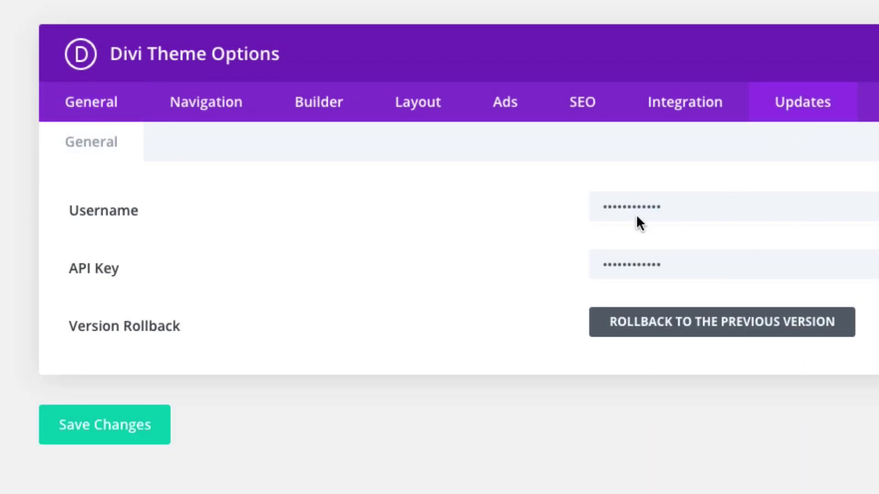
left_click_drag(731, 209, 575, 204)
left_click_drag(754, 275, 545, 273)
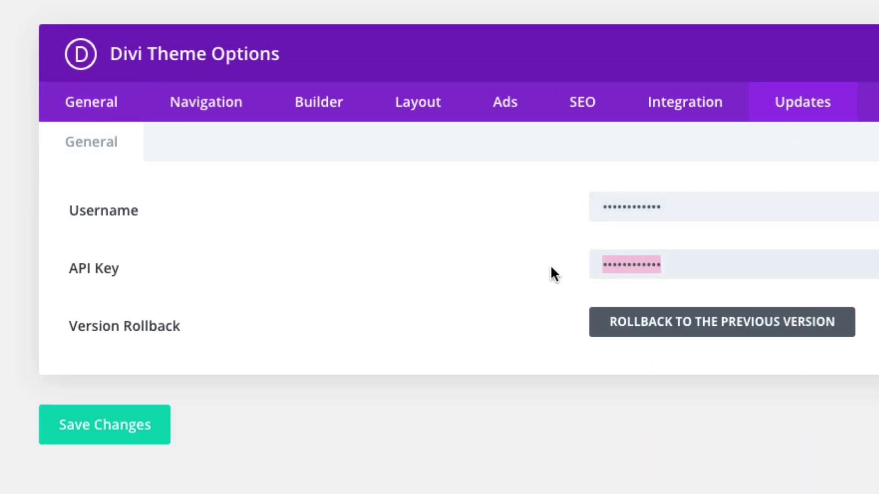
left_click(117, 436)
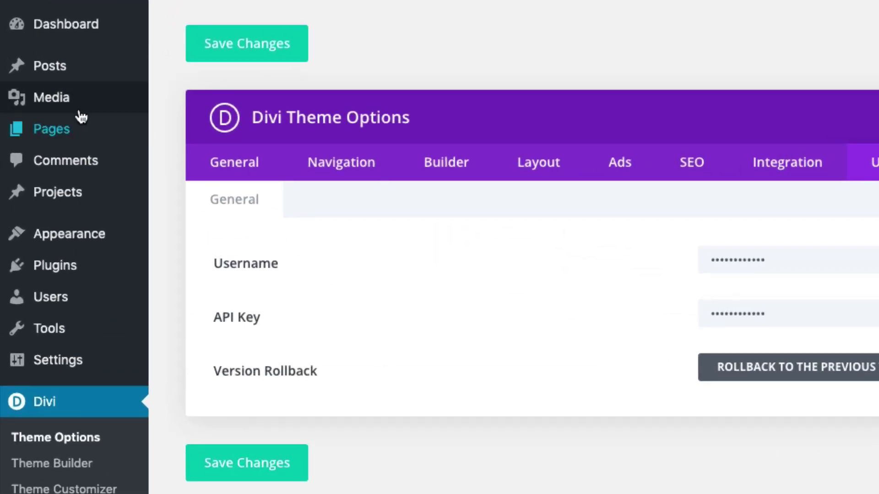
- Create a new page titled 'home' and switch it to the Divi Builder
mouse_move(38, 80)
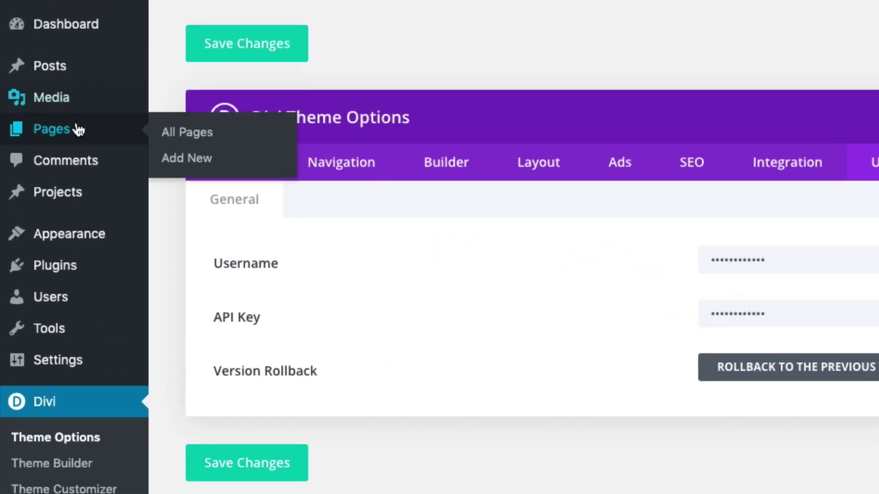
left_click(175, 163)
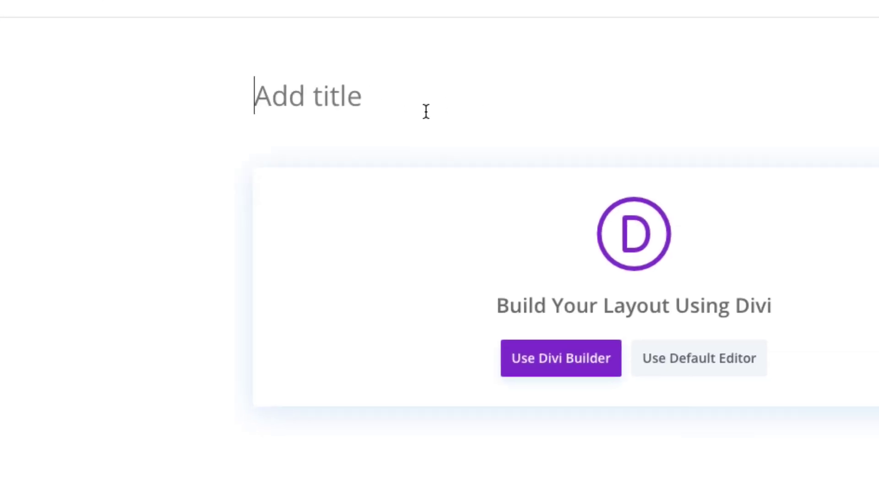
type("home")
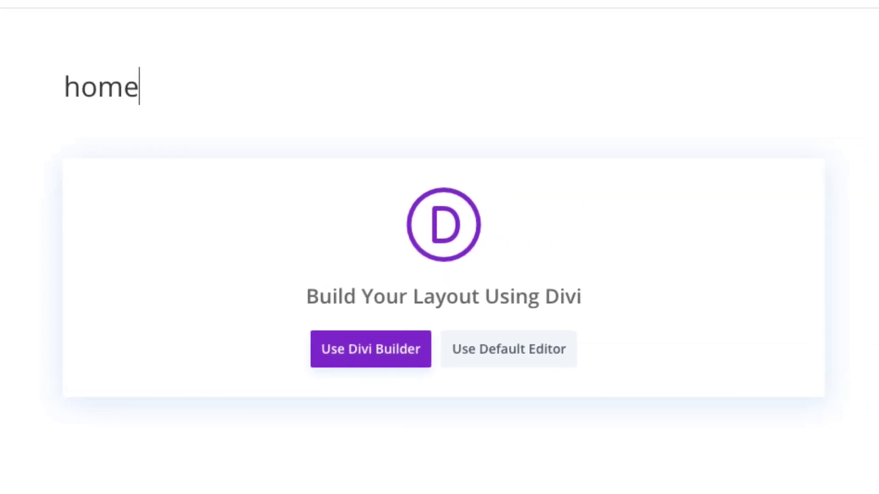
left_click(338, 363)
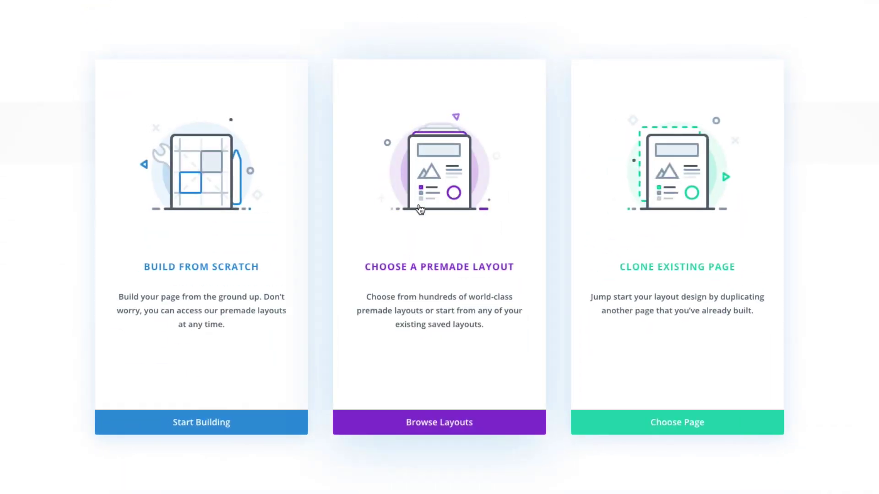
- Preview the Home layout from the Crowdfunding premade layout pack
left_click(281, 186)
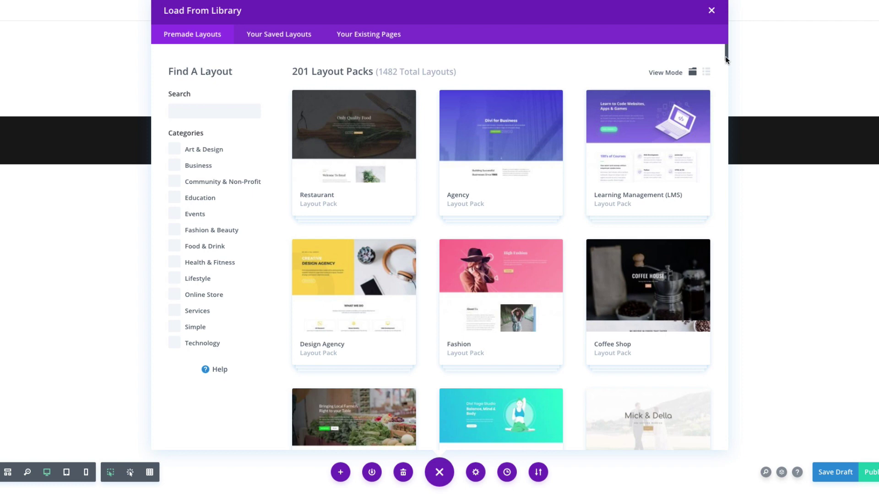
left_click_drag(726, 58, 734, 458)
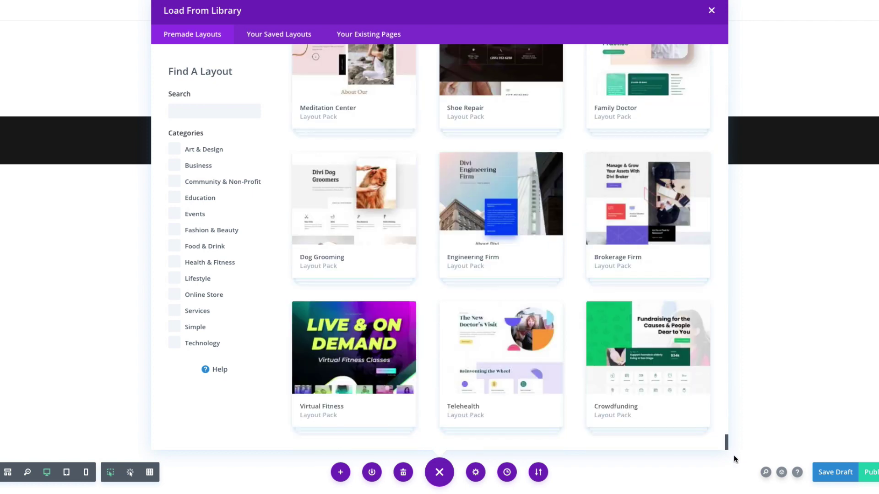
left_click(640, 379)
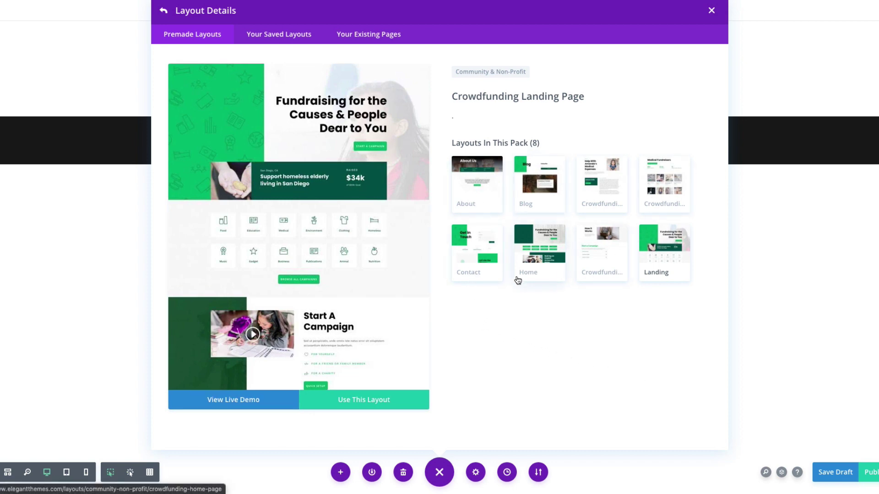
left_click(540, 272)
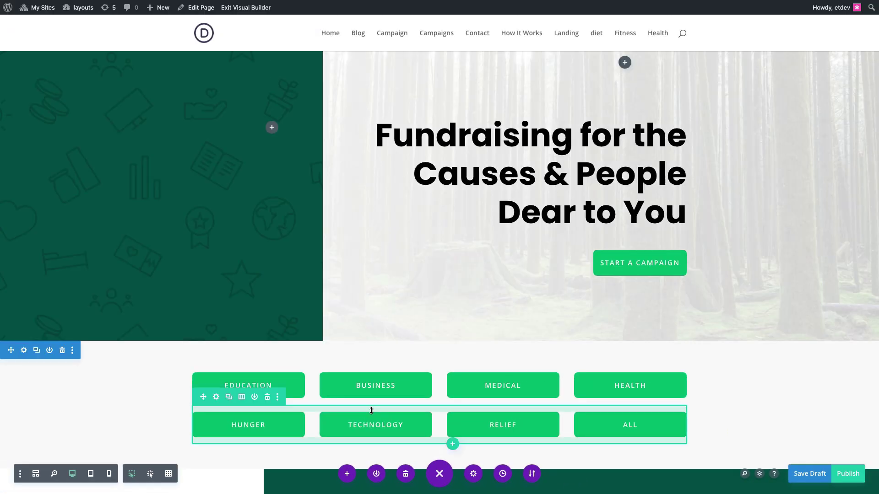
- Save and publish the home page with Ctrl+S
scroll(406, 338, "down", 2)
scroll(435, 366, "up", 2)
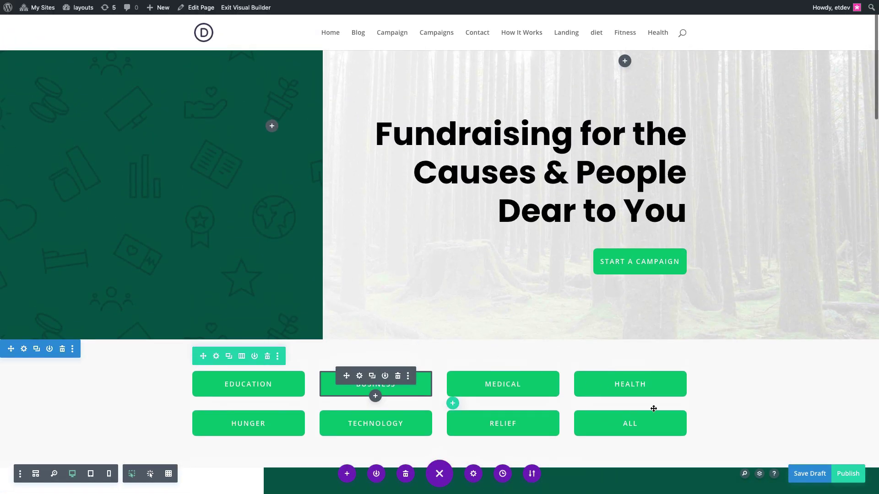
key("ctrl+s")
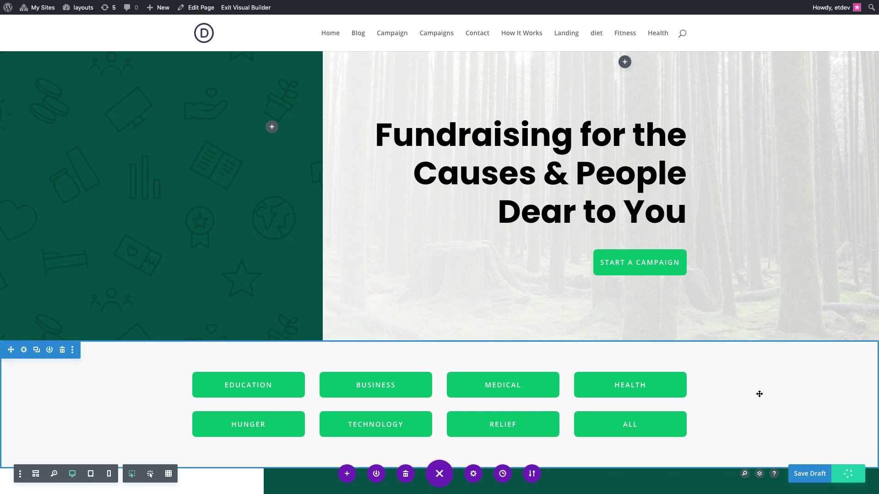
key("ctrl+s")
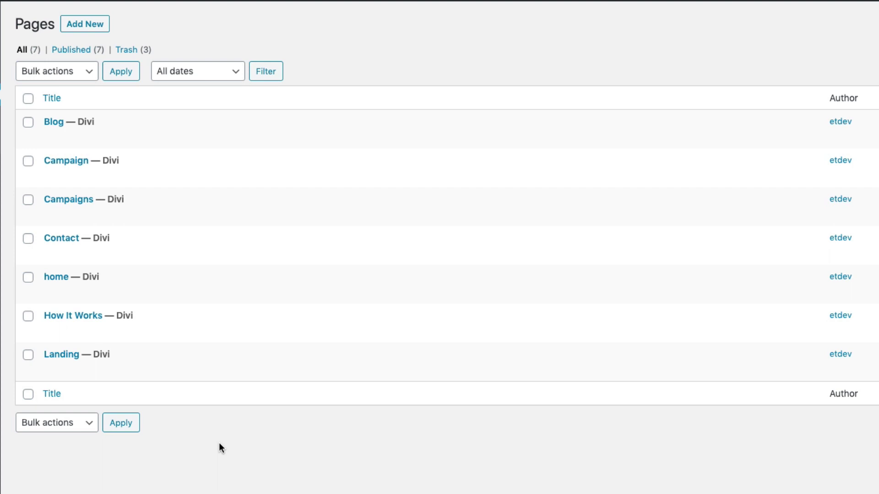
- Create a new menu named 'main' in the menu editor
mouse_move(1, 229)
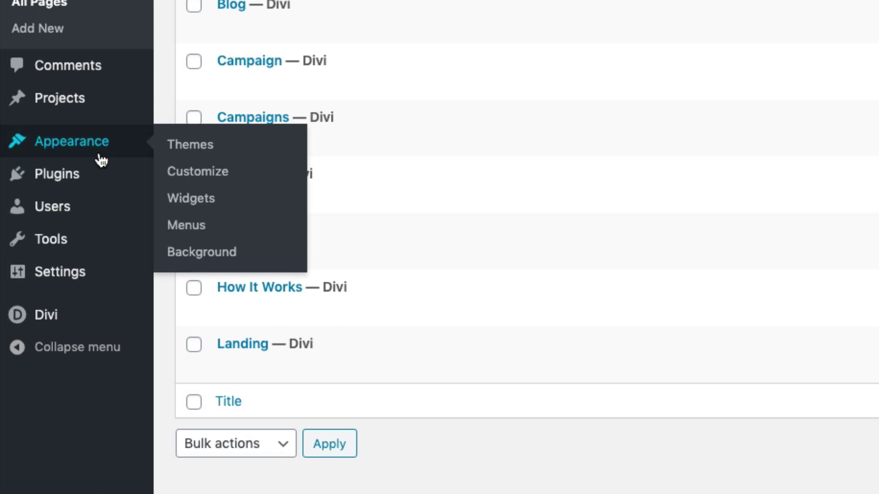
left_click(175, 226)
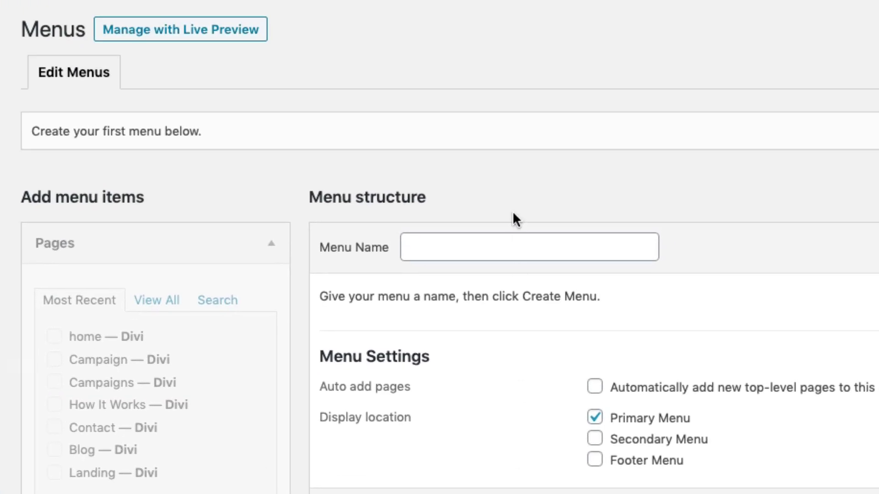
left_click(499, 242)
type("main")
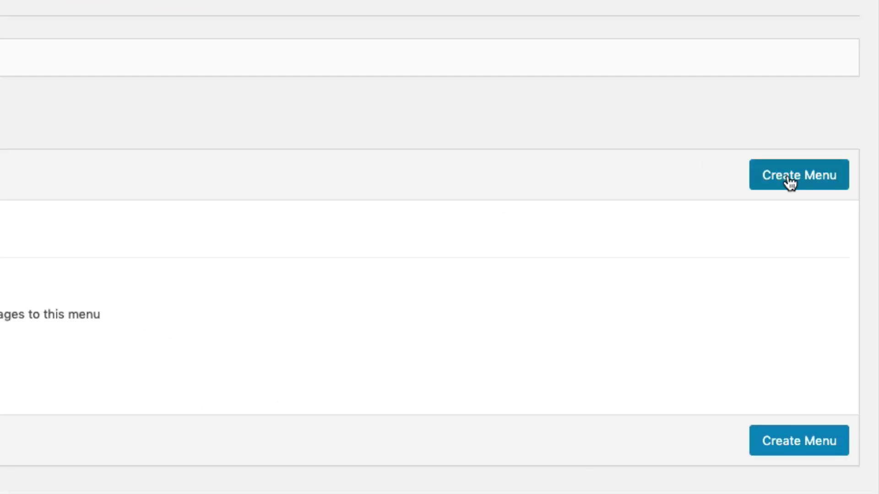
left_click(788, 179)
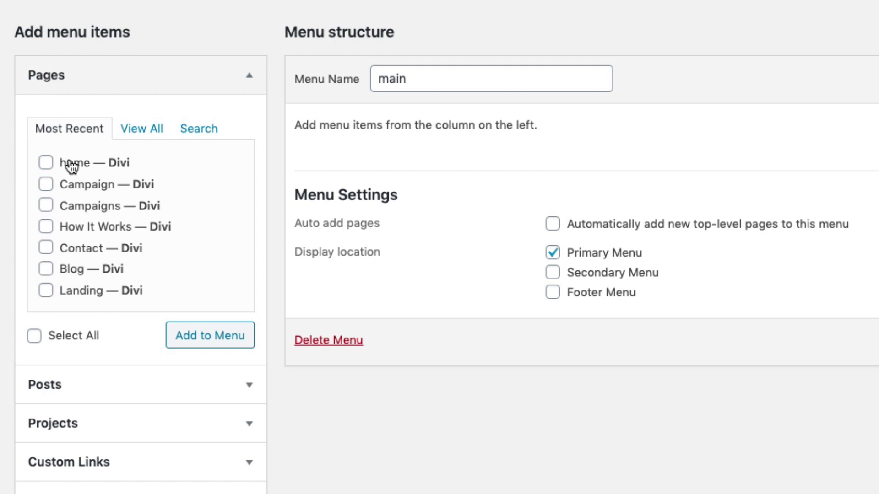
- Add all seven pages to the main menu, place home first, and save it
left_click(36, 339)
left_click(194, 342)
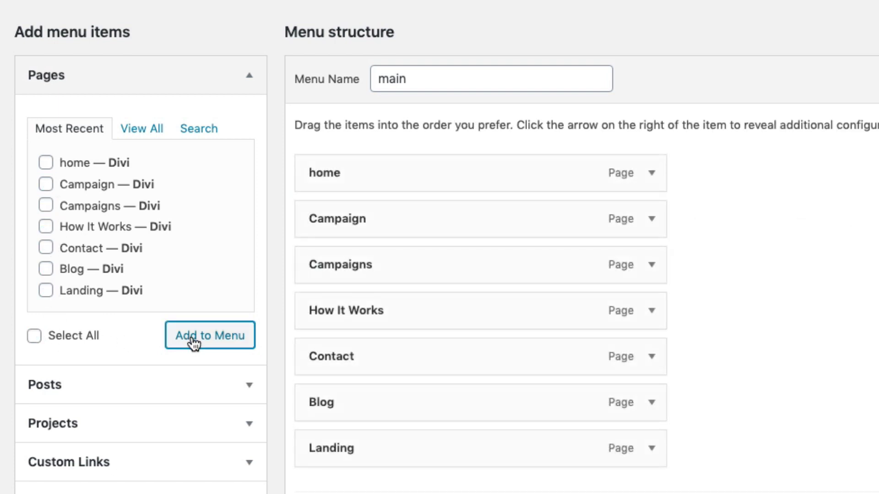
mouse_move(436, 174)
left_mouse_down()
mouse_move(435, 295)
mouse_move(435, 171)
left_mouse_up()
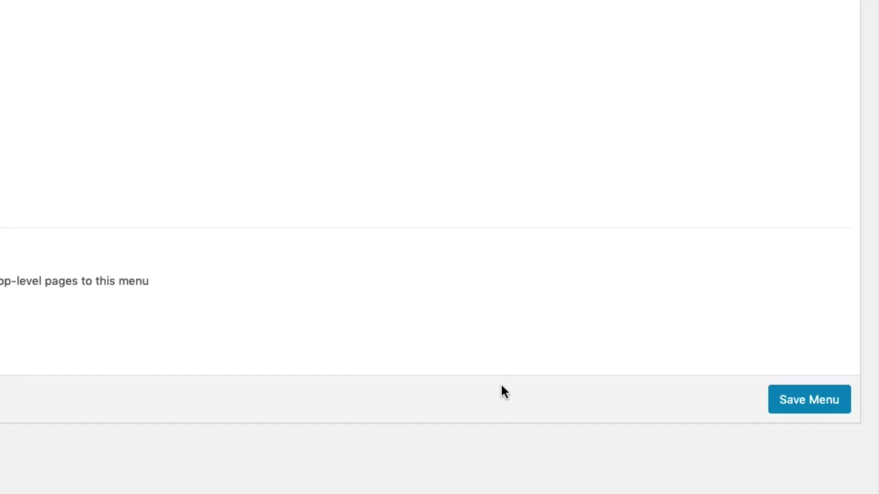
left_click(780, 405)
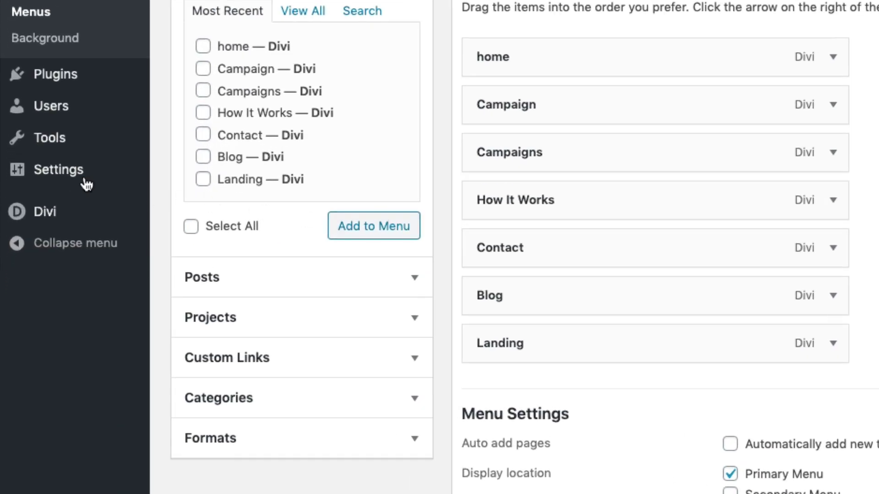
- Set the homepage to the static page 'home' in Reading Settings and save
mouse_move(40, 270)
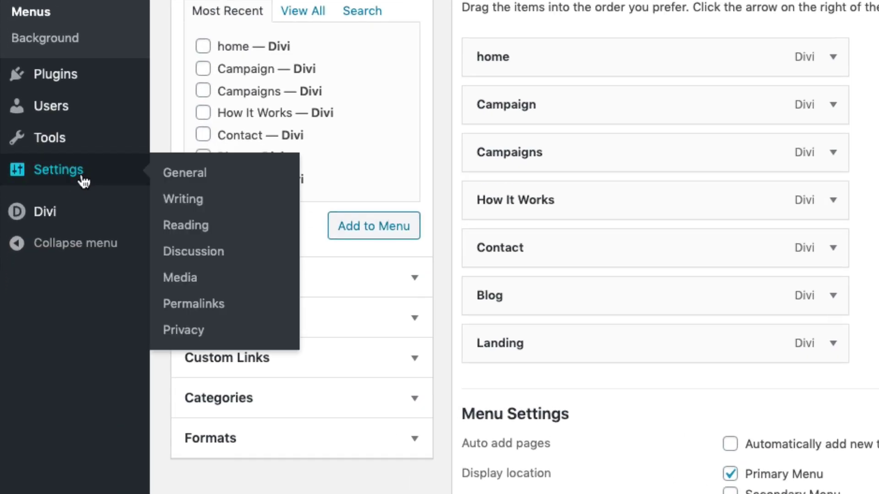
left_click(182, 231)
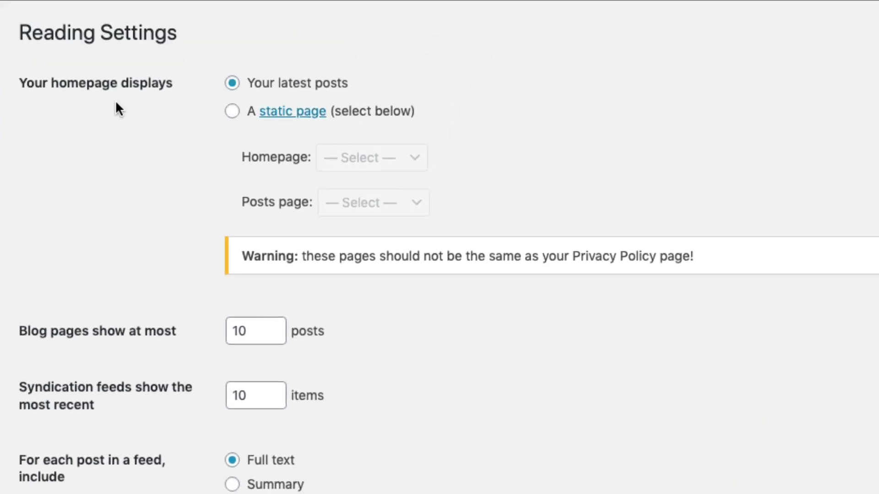
left_click(232, 112)
left_click(350, 167)
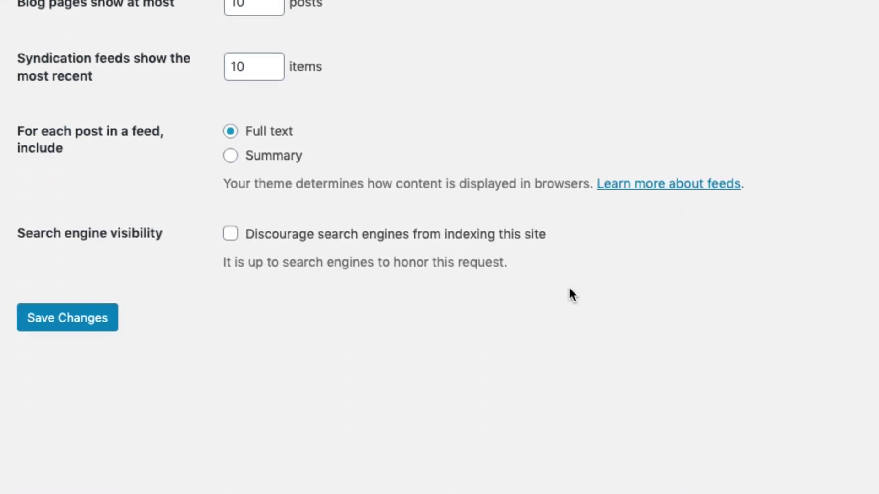
left_click(68, 328)
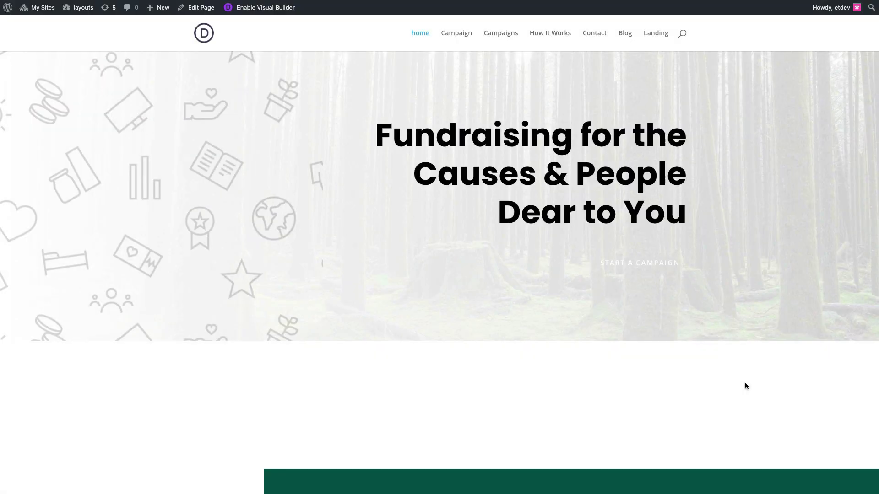
- Scroll down the live homepage to check the Crowdfunding layout and header menu
scroll(745, 383, "down", 3)
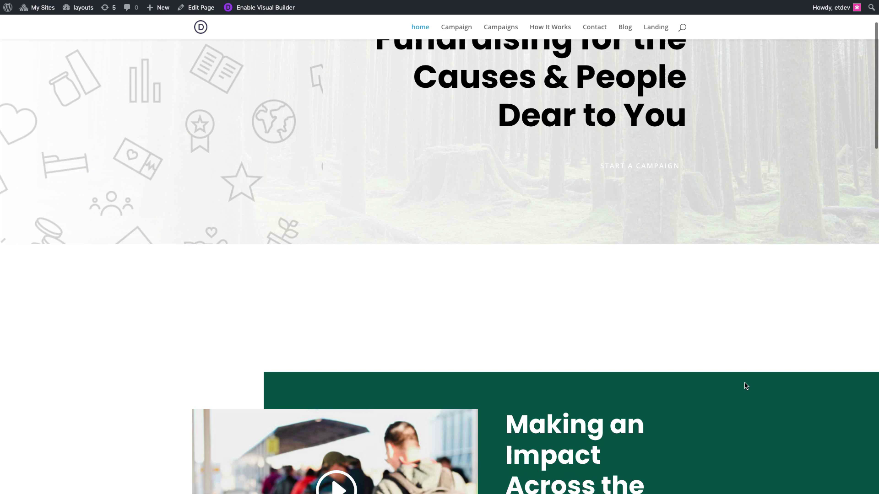
scroll(745, 386, "down", 8)
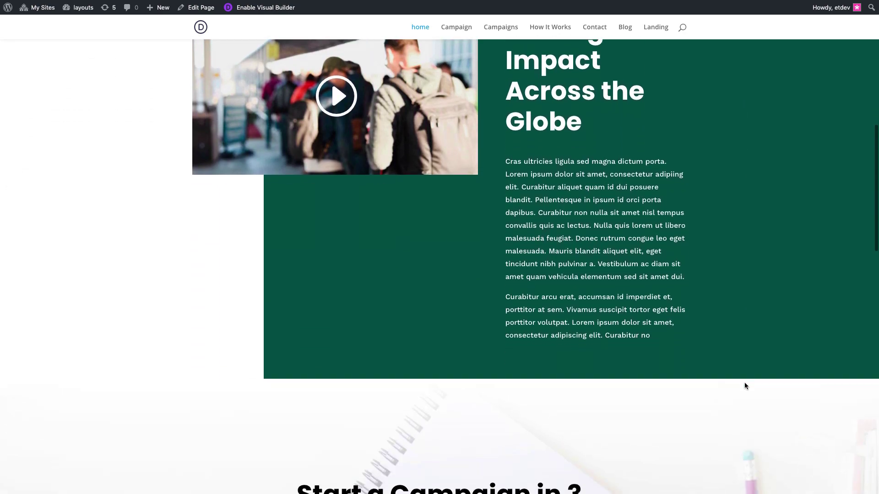